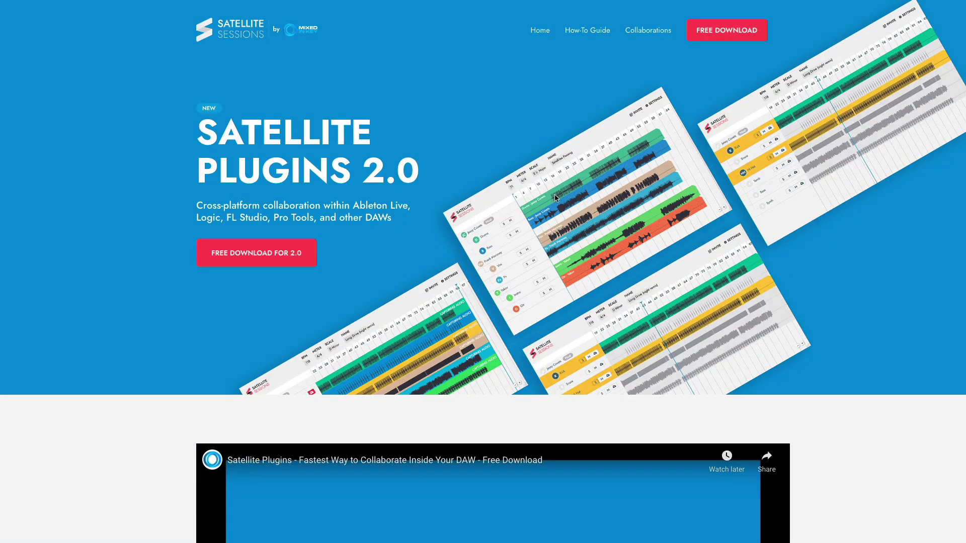
Step: Open the free Satellite 2.0 download page and download Satellite Sessions for Mac
click(263, 257)
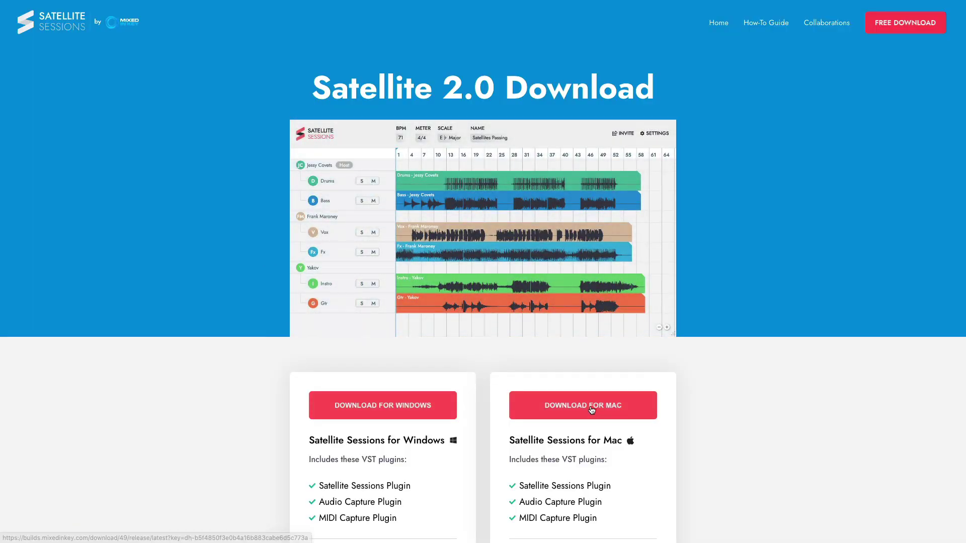
click(592, 410)
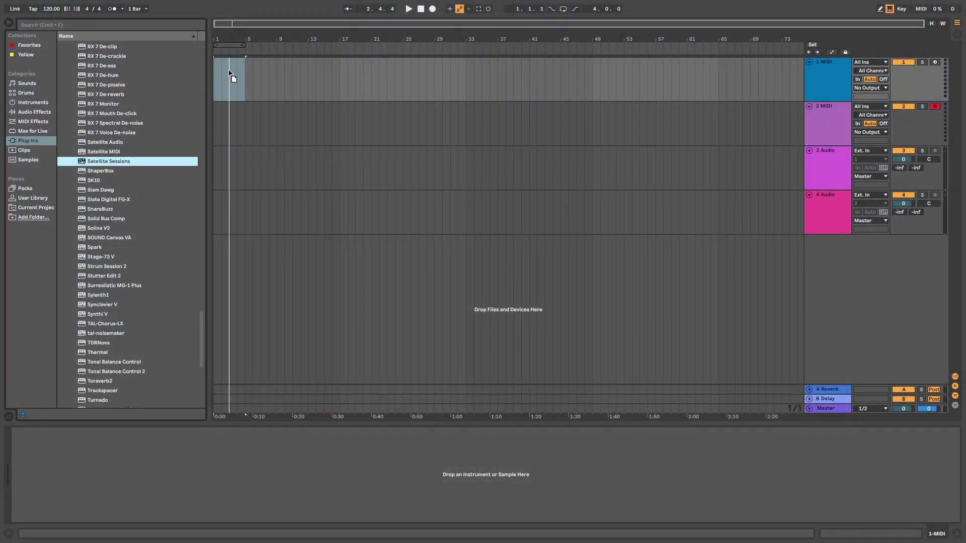
Step: Switch to Ableton Live, load Satellite Sessions on the first MIDI track and create a session named "Getting Started in Satellite Plugins 2.0"
drag(219, 74, 221, 76)
click(261, 396)
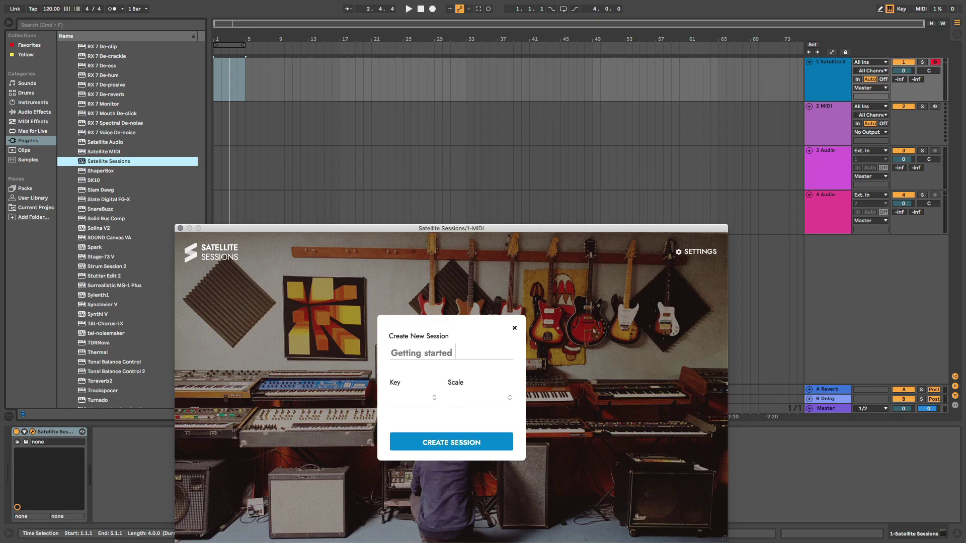
key(Return)
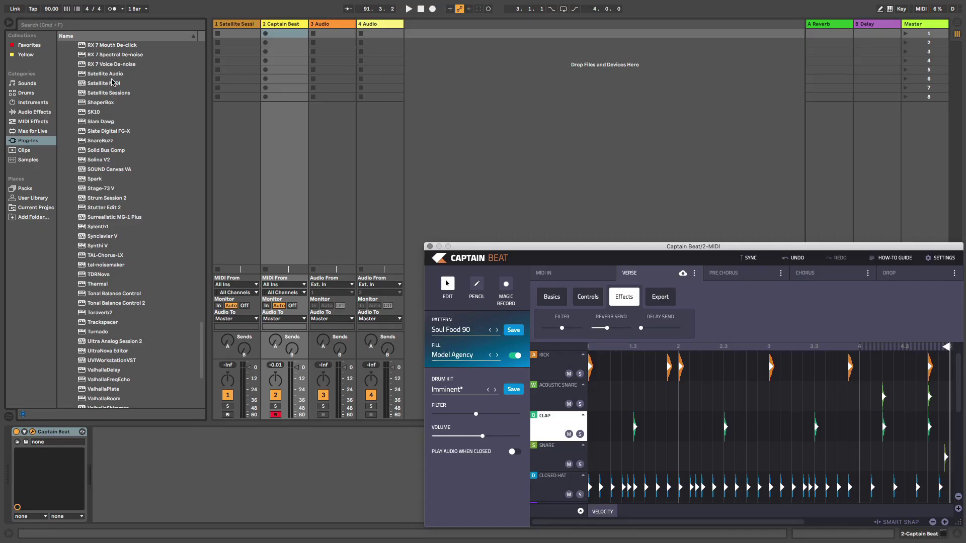
Step: Add Satellite Audio after Captain Beat on track 2 and name its stem CAPTAIN BEAT
click(108, 74)
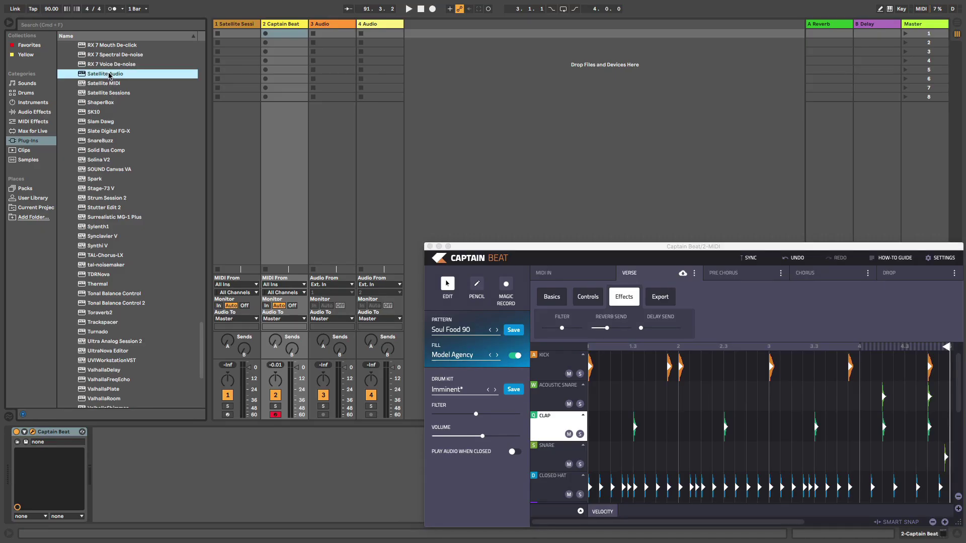
drag(241, 321, 119, 467)
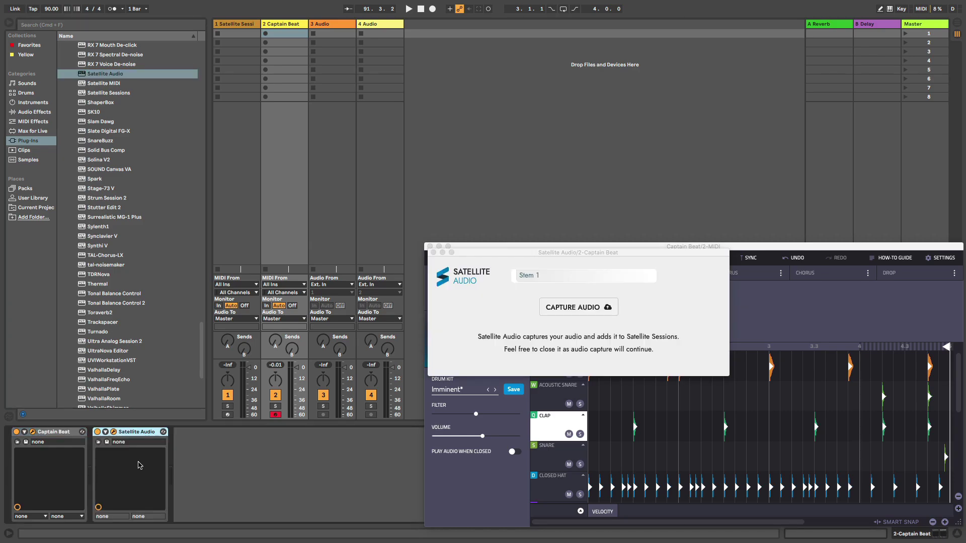
click(511, 275)
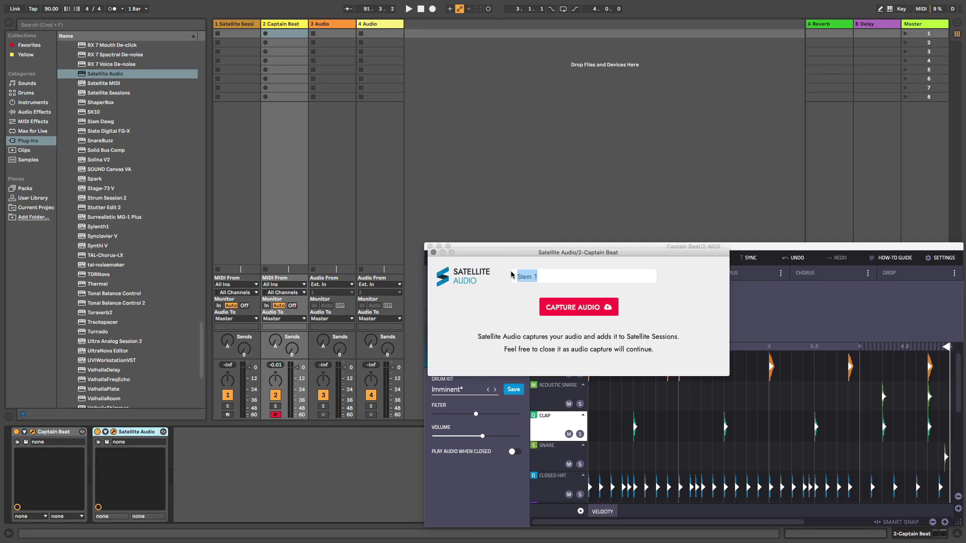
text(CAPTAIN BEAT)
key(Return)
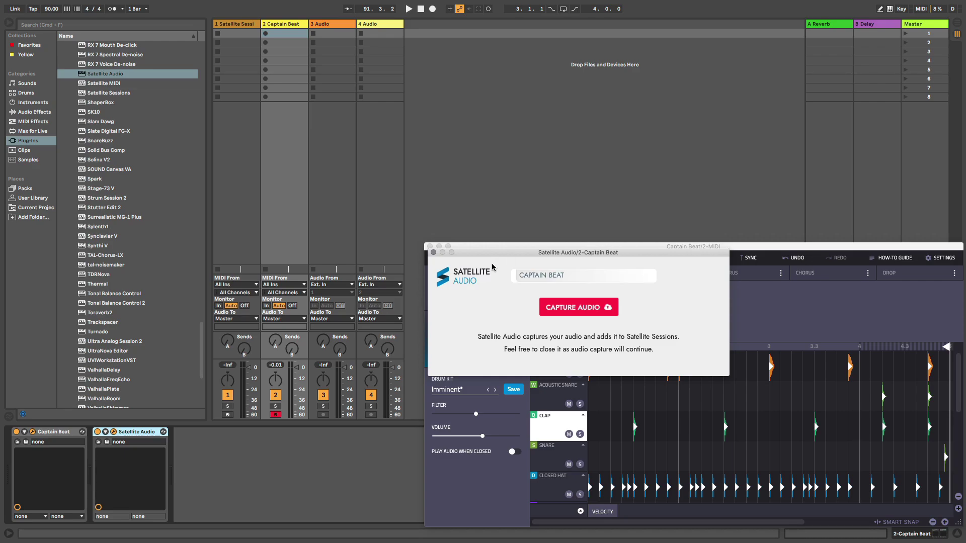
click(433, 253)
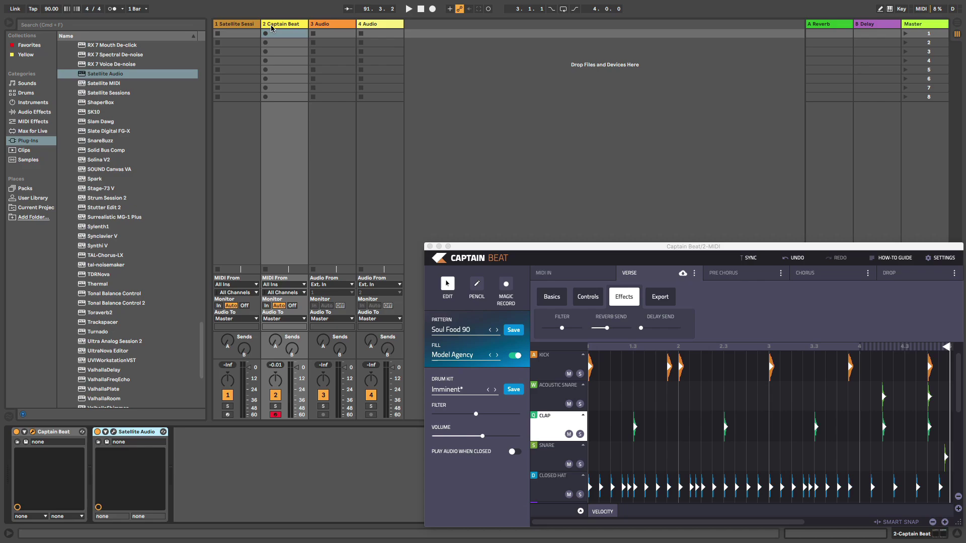
Step: Show the Satellite Sessions plugin and play the beat from bar 1 to just past bar 9 to capture the CAPTAIN BEAT audio
click(245, 26)
click(33, 431)
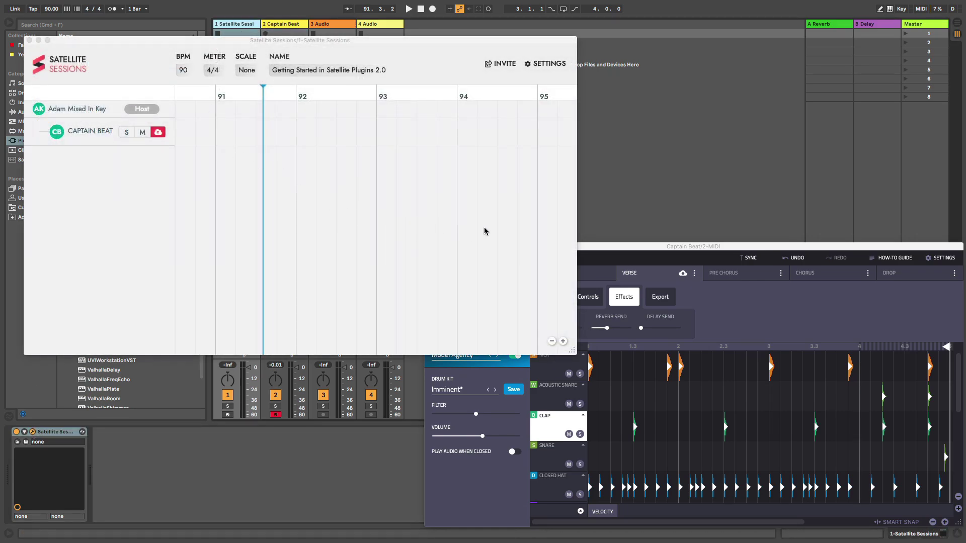
click(667, 246)
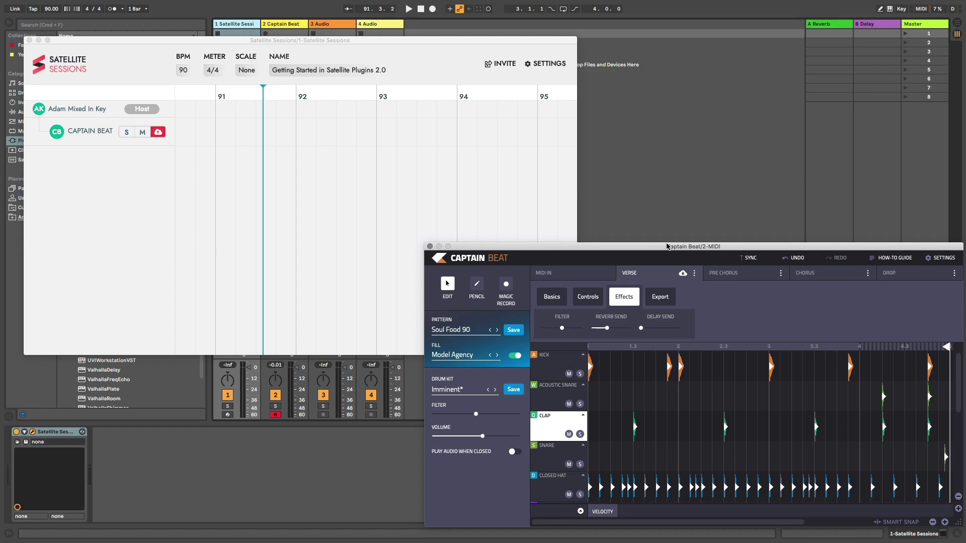
key(space)
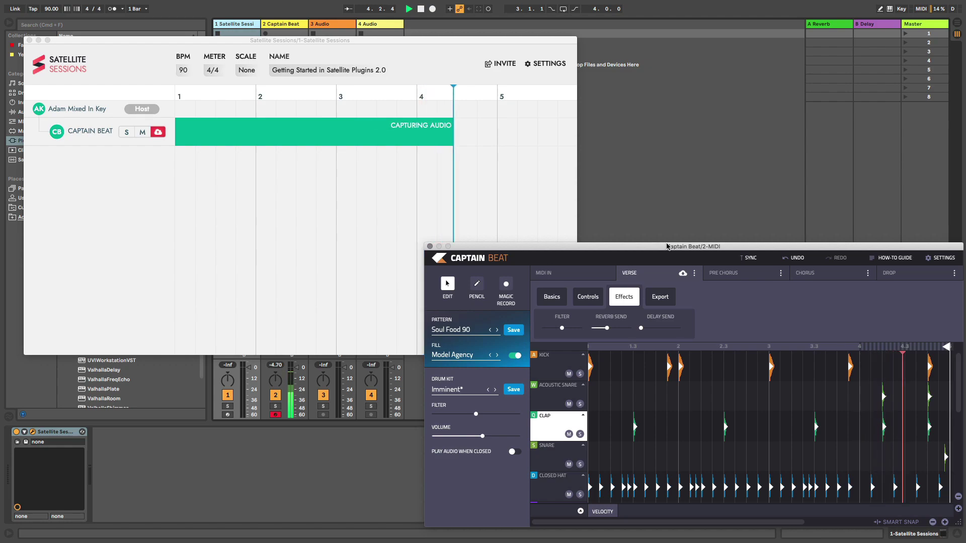
key(space)
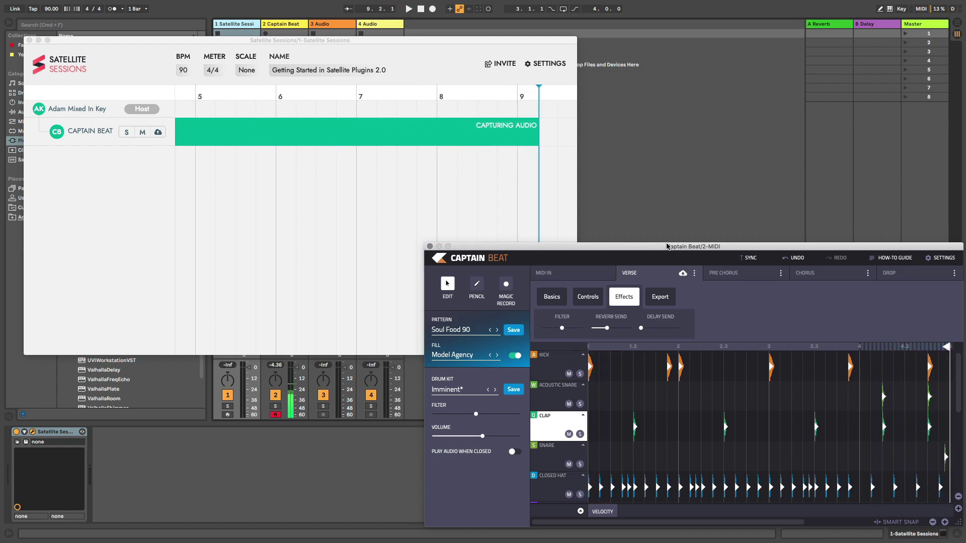
Step: Remove the excess captured CAPTAIN BEAT audio after the start of bar 9 in the session timeline
click(530, 188)
drag(539, 133, 518, 115)
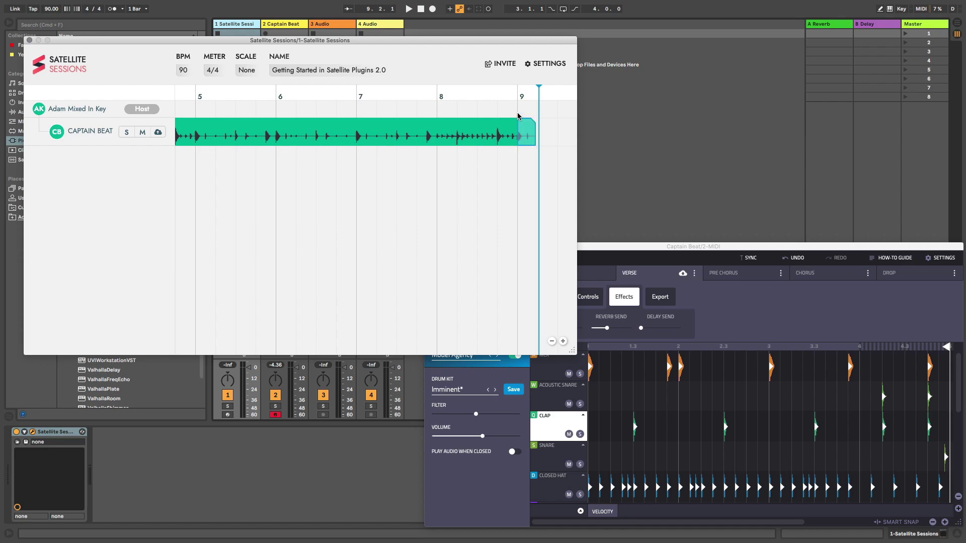
click(518, 115)
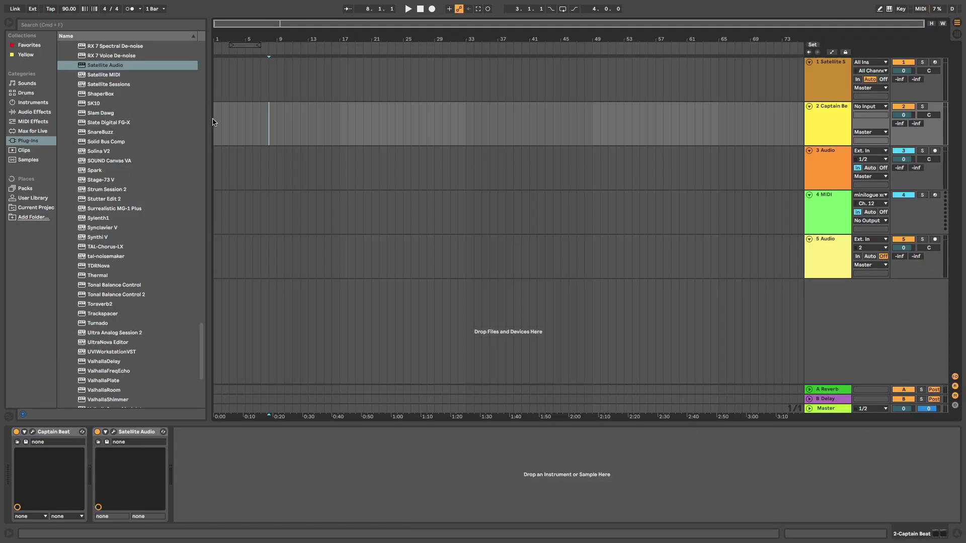
Step: Add Satellite Audio to the 3 Audio track as stem MINILOGUE XD and record the synth part until just past bar 9
click(113, 66)
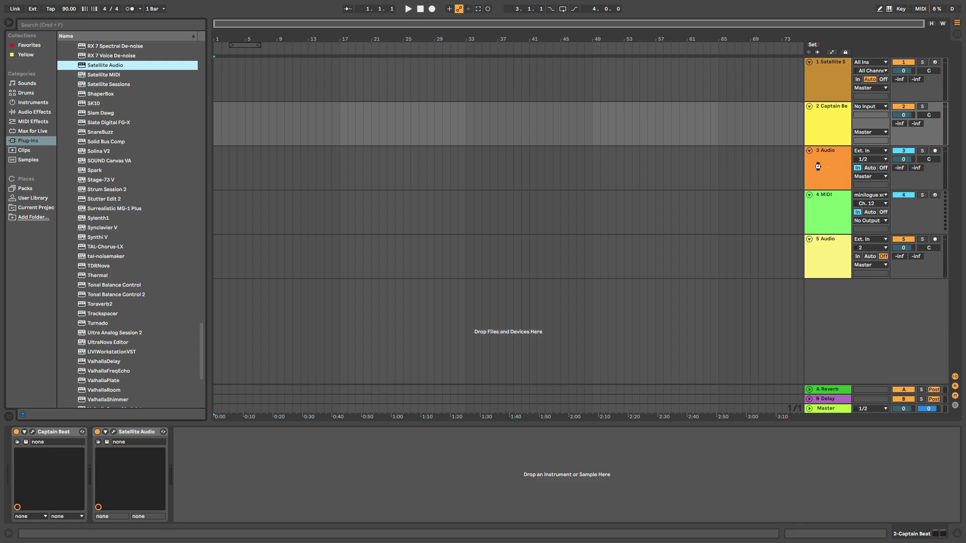
drag(818, 166, 817, 165)
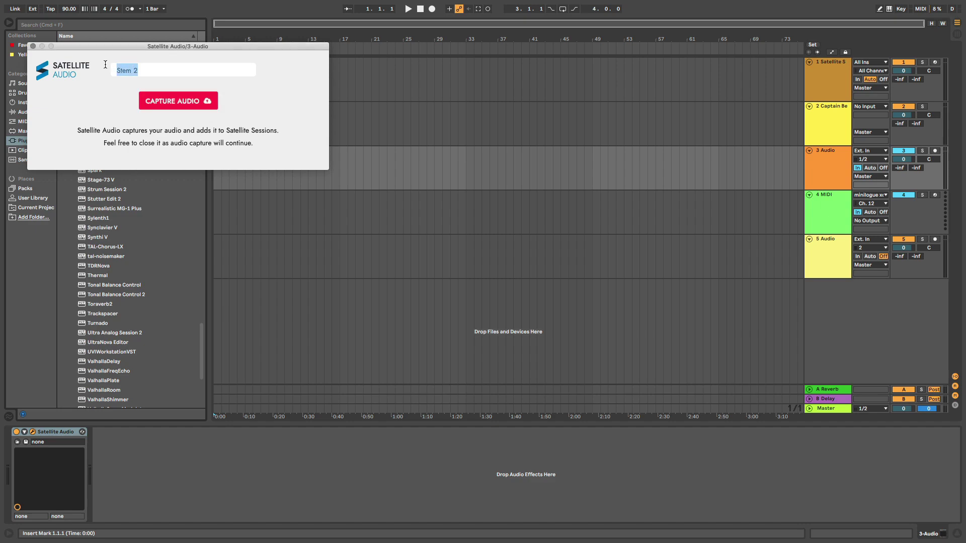
text(M)
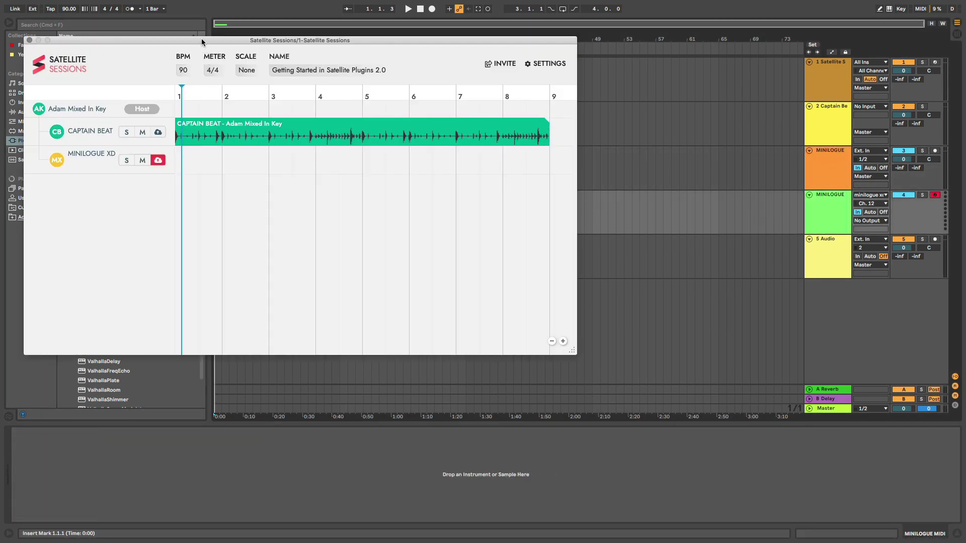
click(432, 9)
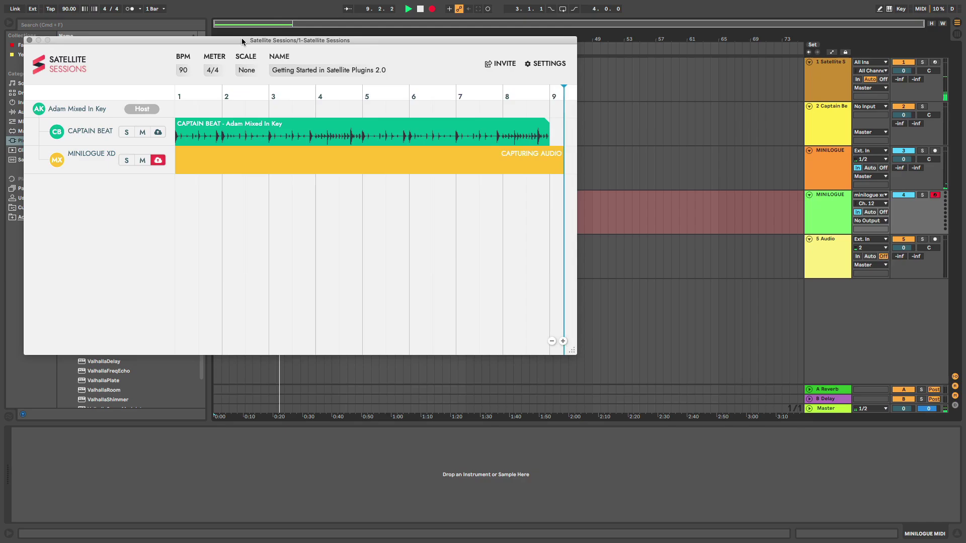
key(space)
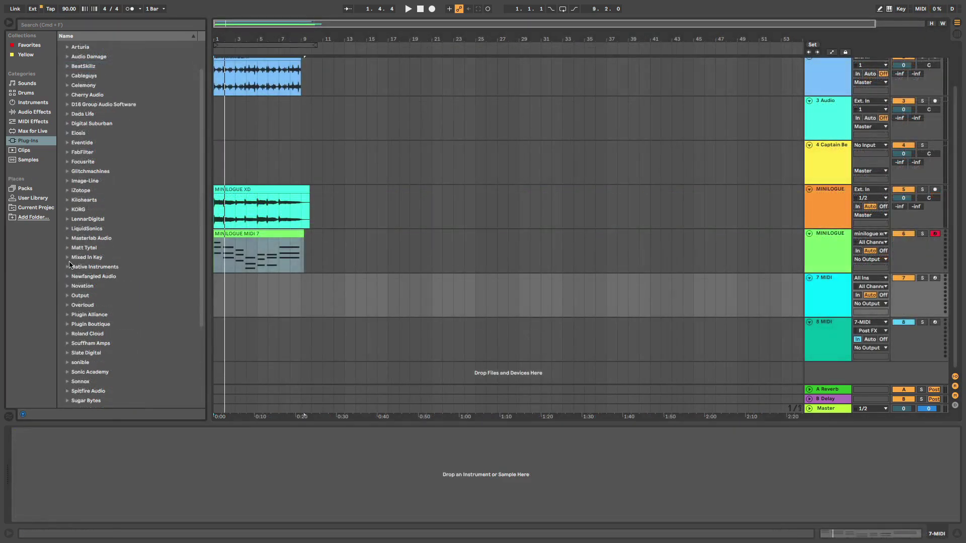
Step: Load Captain Play from the Mixed In Key plug-ins on track 7 and set it to key B with computer keyboard input
click(68, 257)
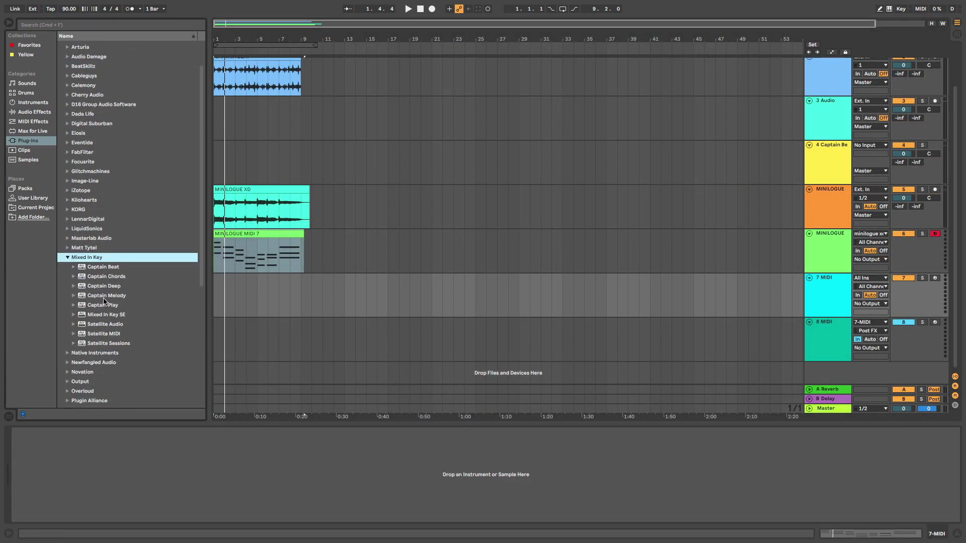
drag(103, 301, 59, 482)
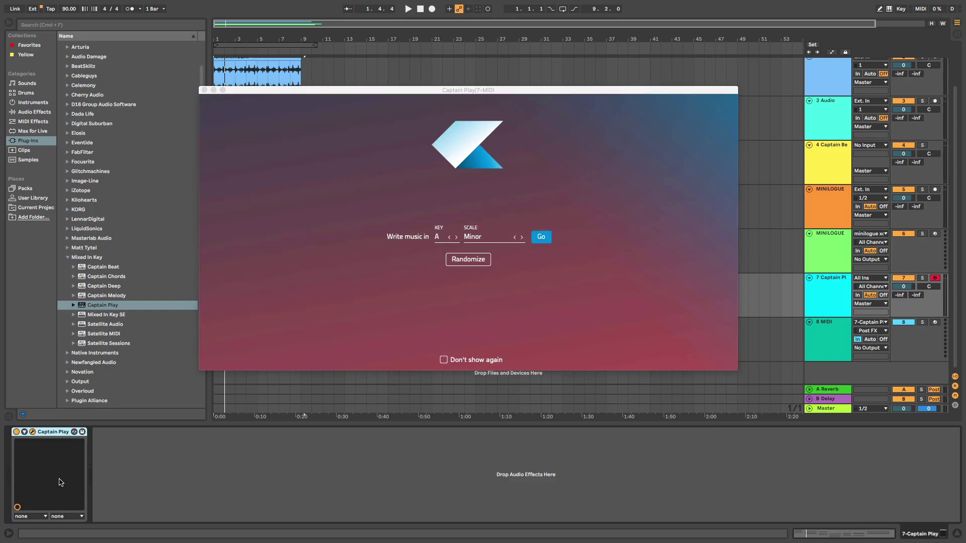
click(449, 240)
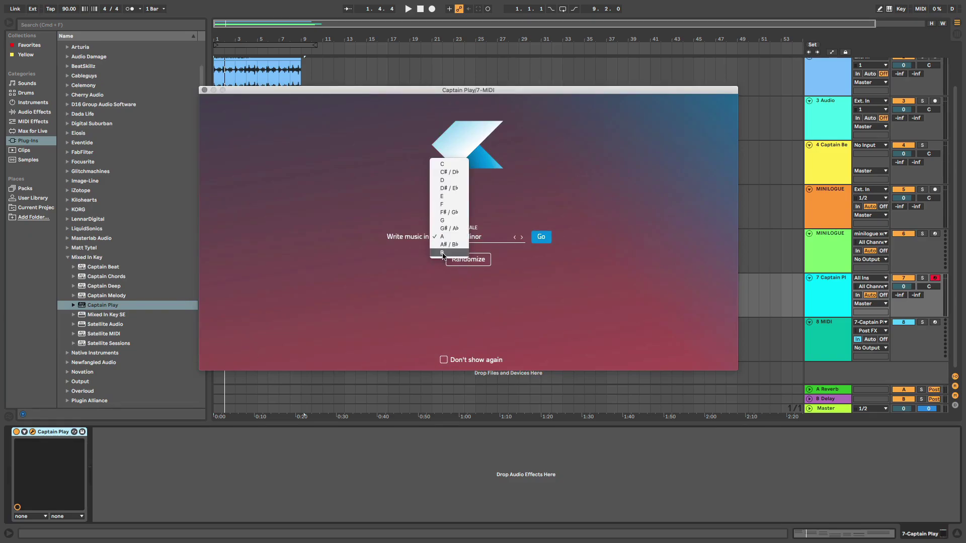
click(448, 255)
click(538, 239)
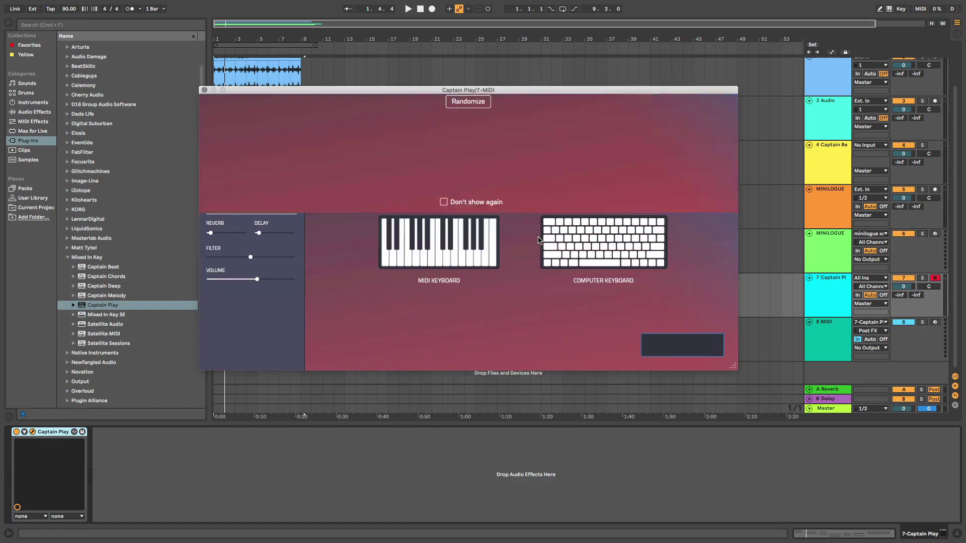
click(562, 245)
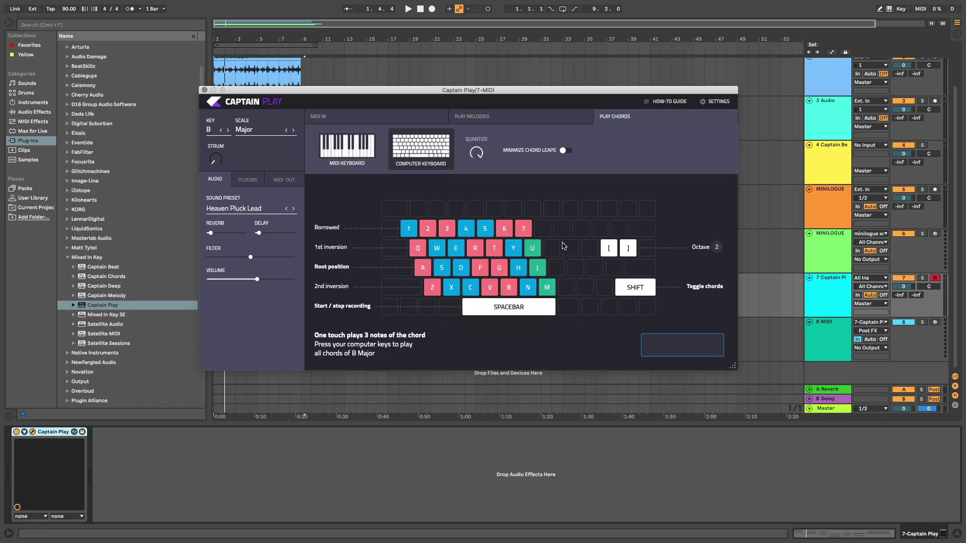
Step: Add Satellite Audio after Captain Play on track 7 and name its stem PLAY BASS
drag(103, 324, 135, 463)
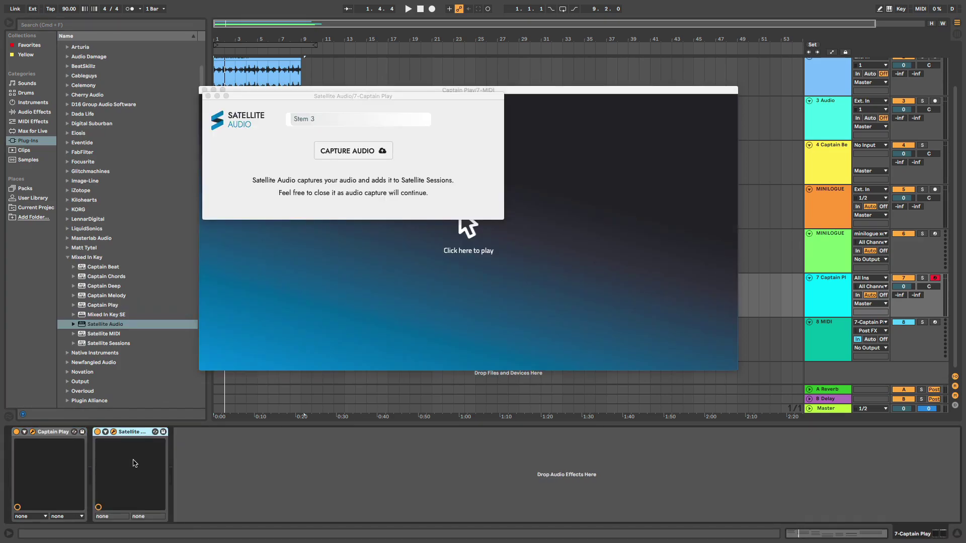
drag(320, 121, 285, 120)
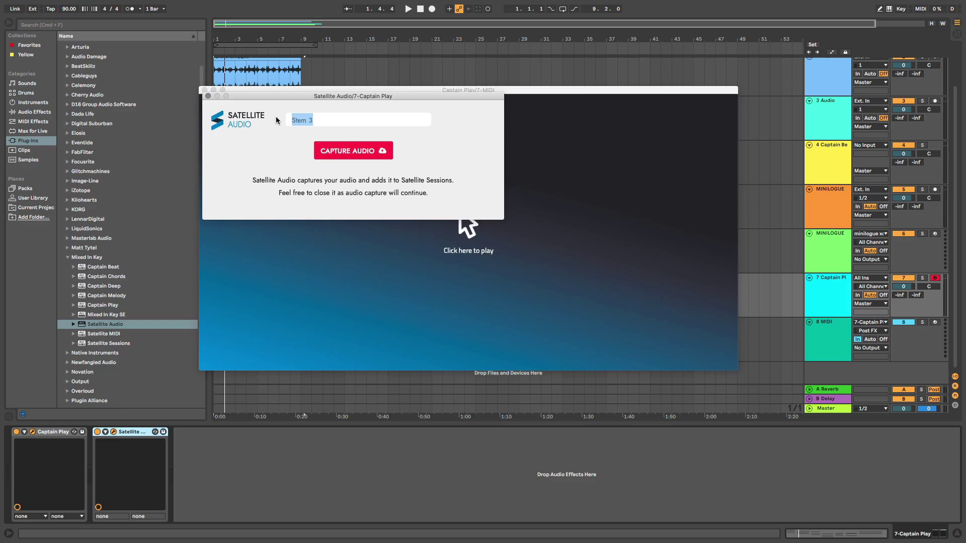
text(PLAY BASS)
key(Return)
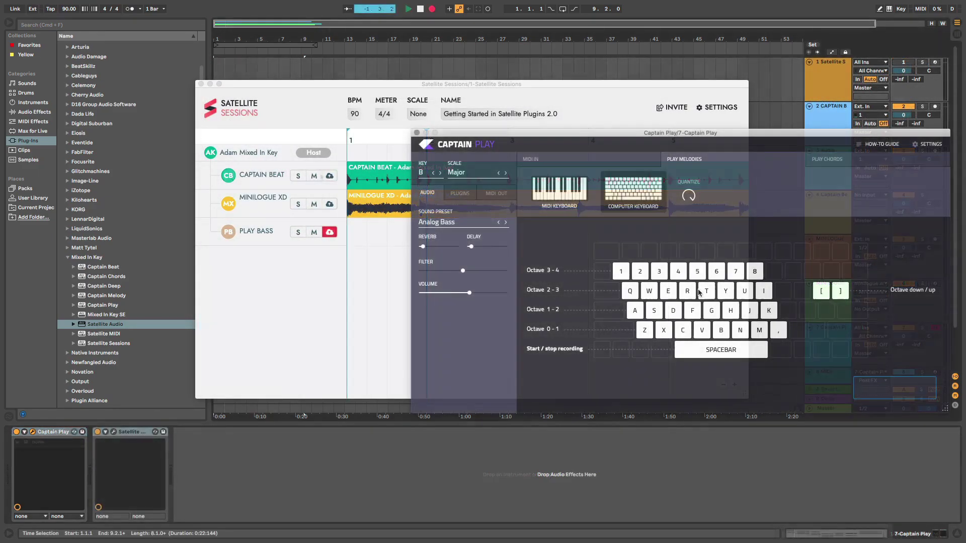
Step: Record an Analog Bass line including B1, G#2, F#2 and C#2 until just past bar 9, and place its MIDI clip on track 8 at bar 1
key(a)
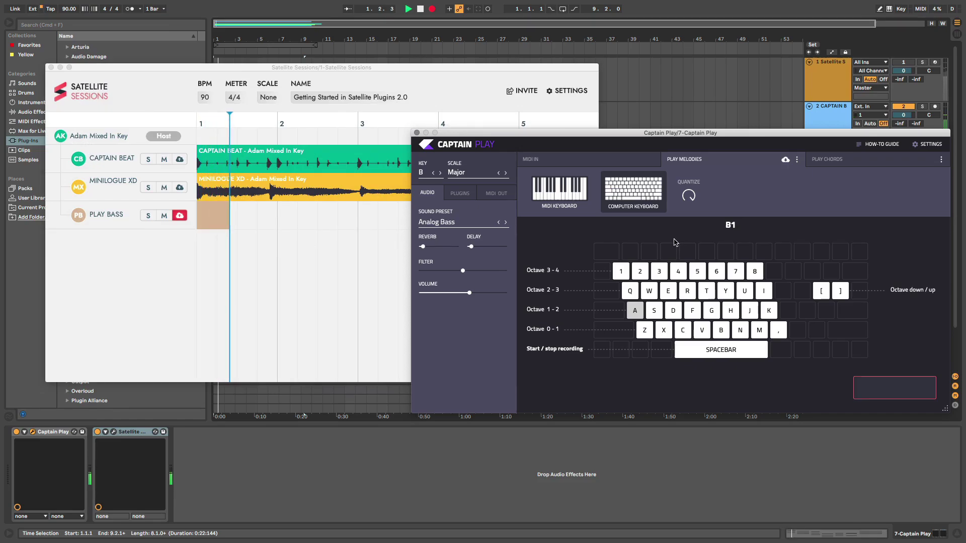
key(h)
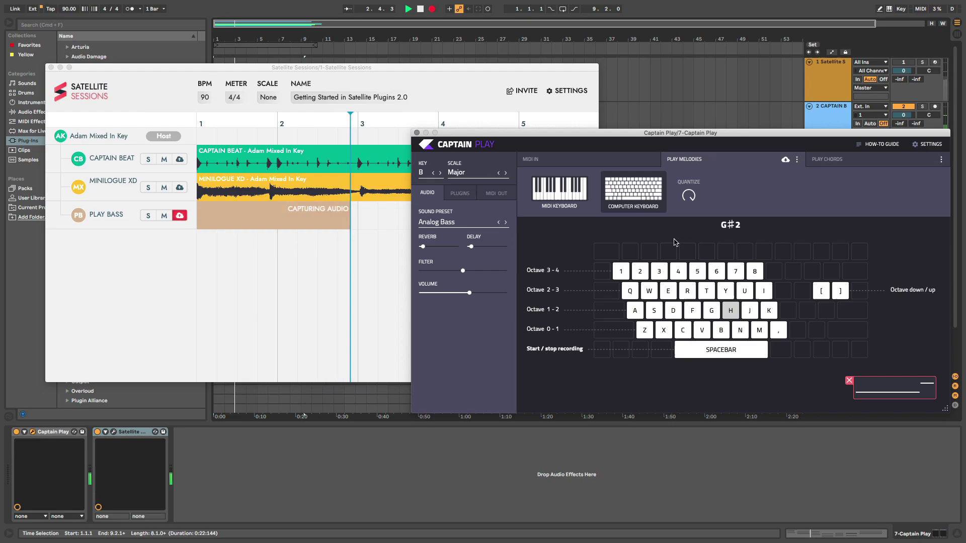
key(g)
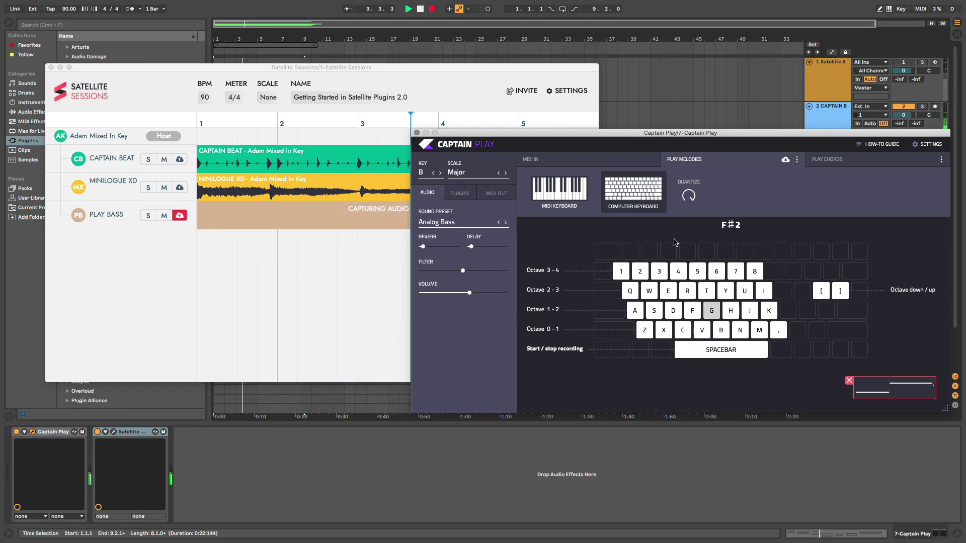
key(s)
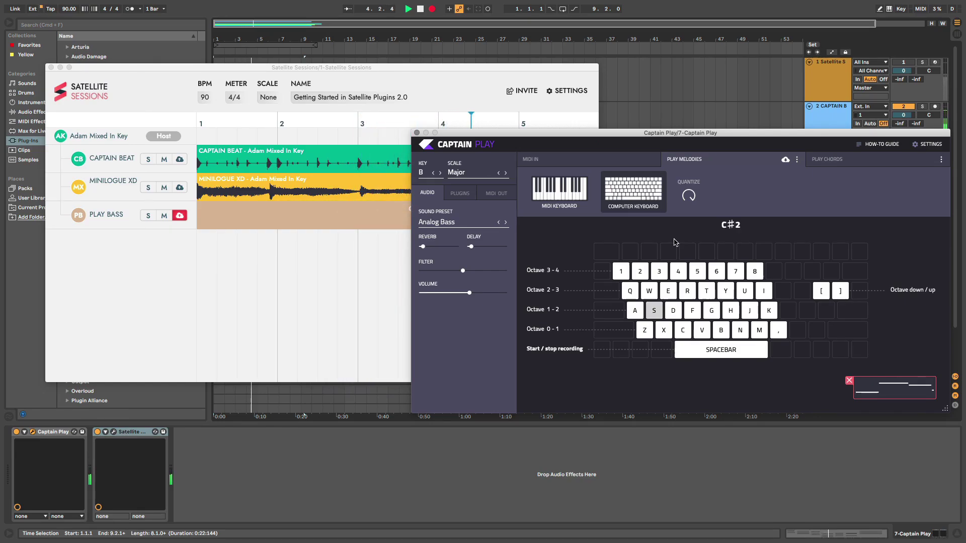
key(h)
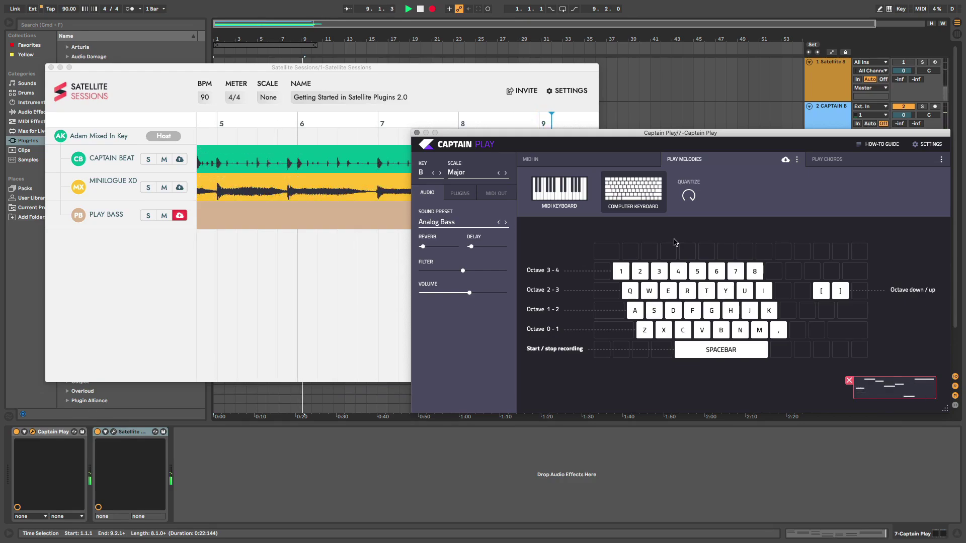
key(space)
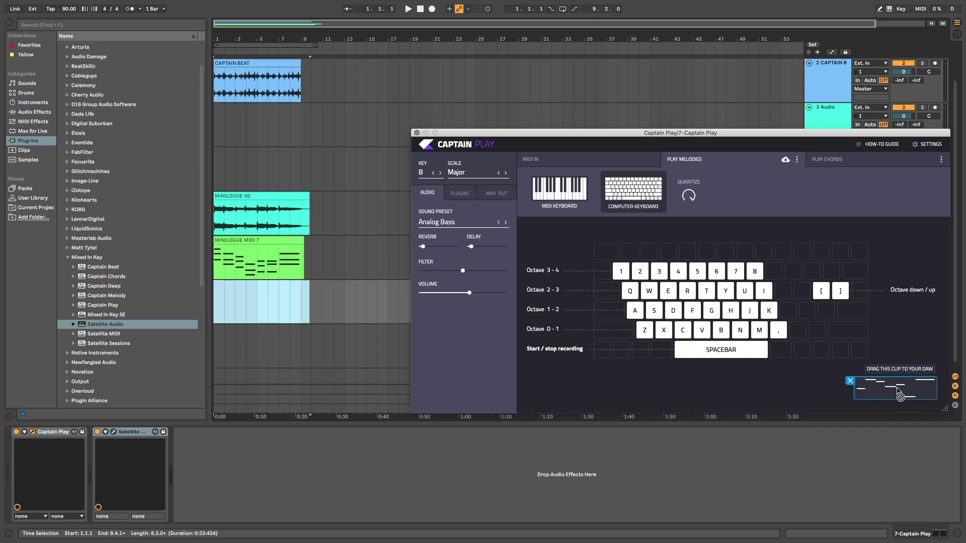
drag(900, 395, 217, 330)
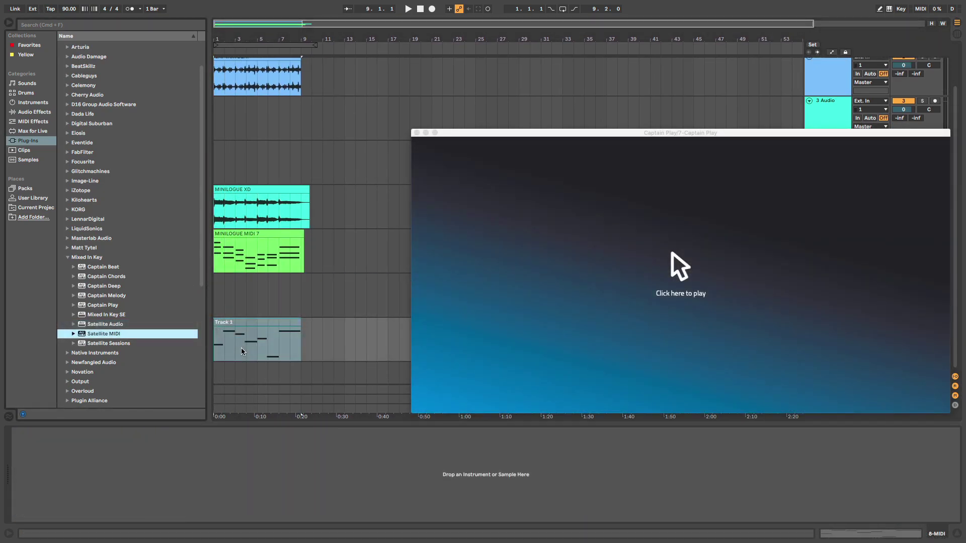
Step: Add Satellite MIDI to track 8 with the bass clip and name its stem PL MIDI
double_click(123, 334)
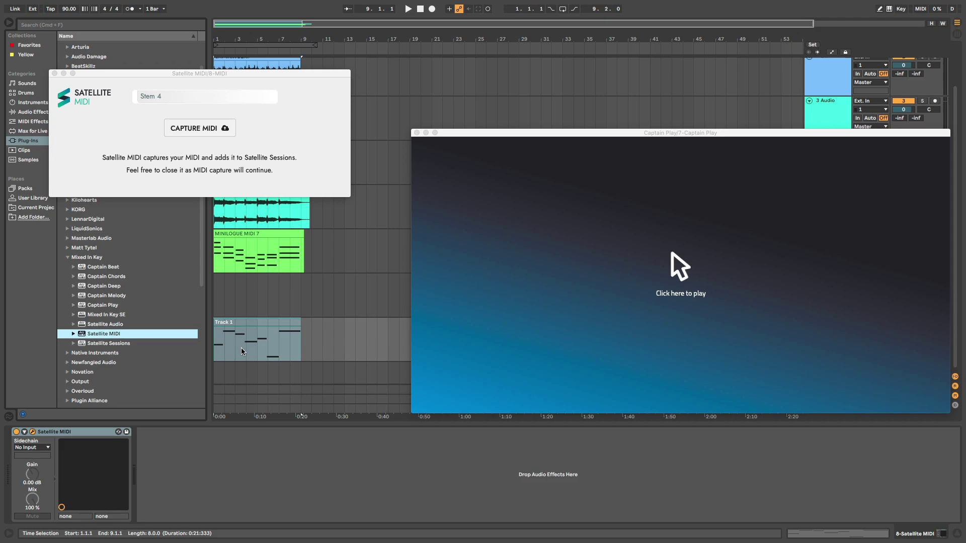
drag(167, 98, 126, 96)
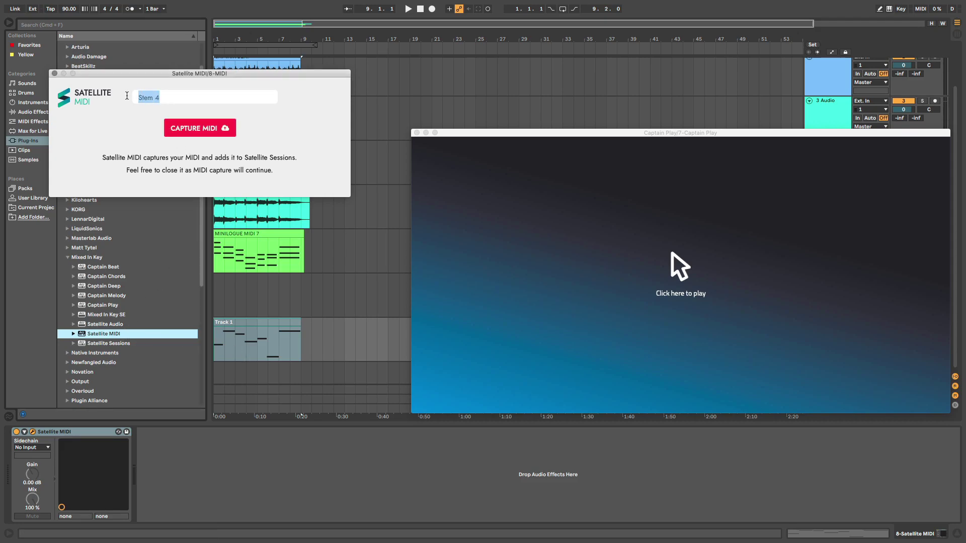
key(super+alt+p)
Step: Add Satellite MIDI to the MINILOGUE MIDI track as stem CHORDS MIDI and play the arrangement past bar 9 to capture the MIDI
click(250, 262)
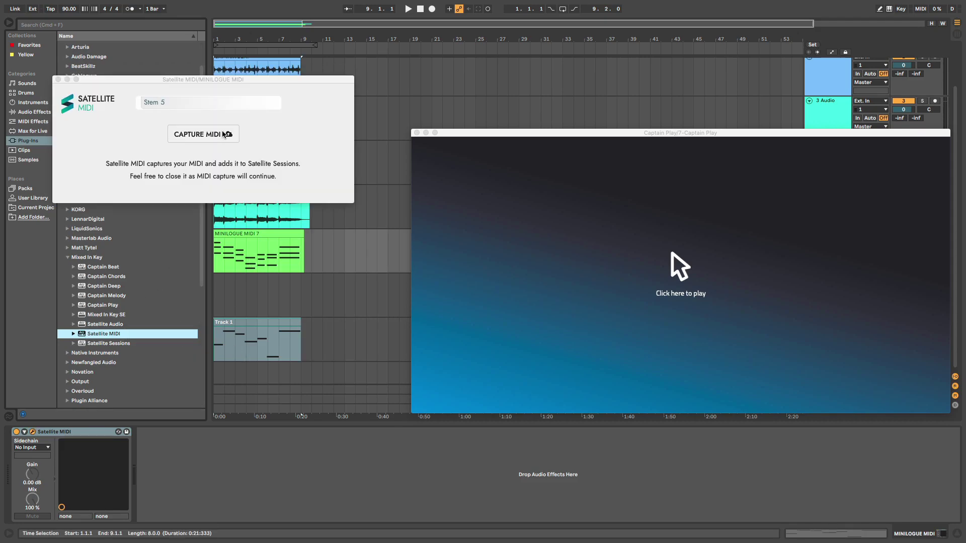
text(CHORDS MIDI)
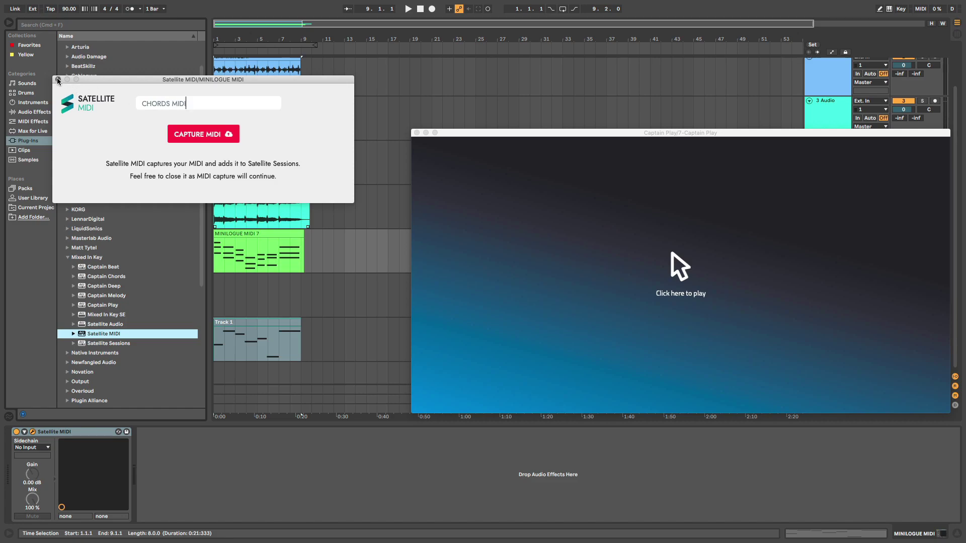
click(58, 80)
key(space)
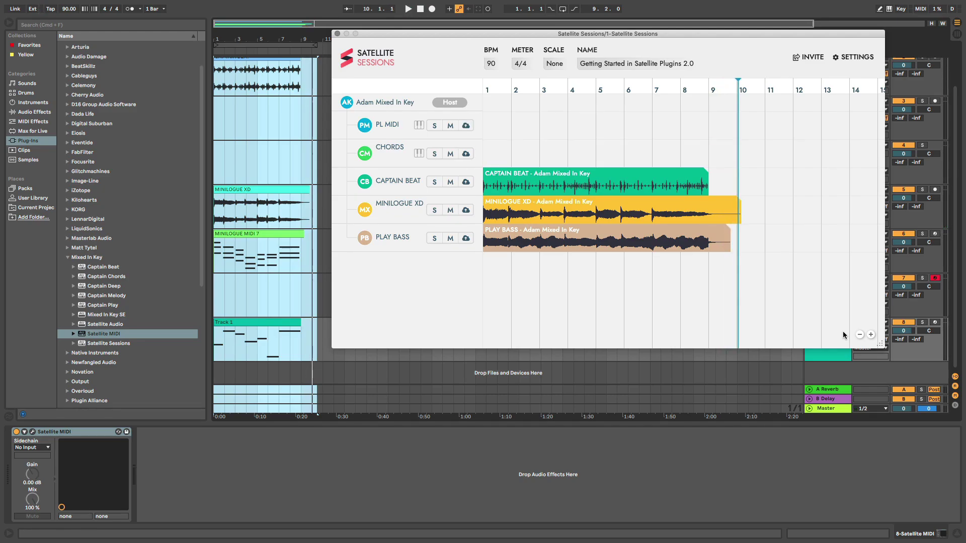
Step: Turn on playback for the PL MIDI and CHORDS MIDI stems in Satellite Sessions and play the session
click(364, 125)
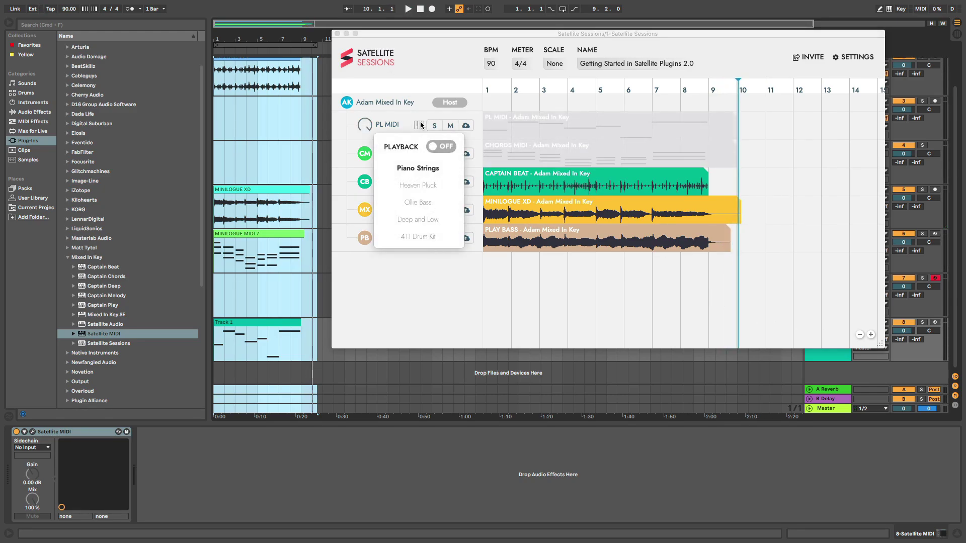
click(438, 146)
click(419, 154)
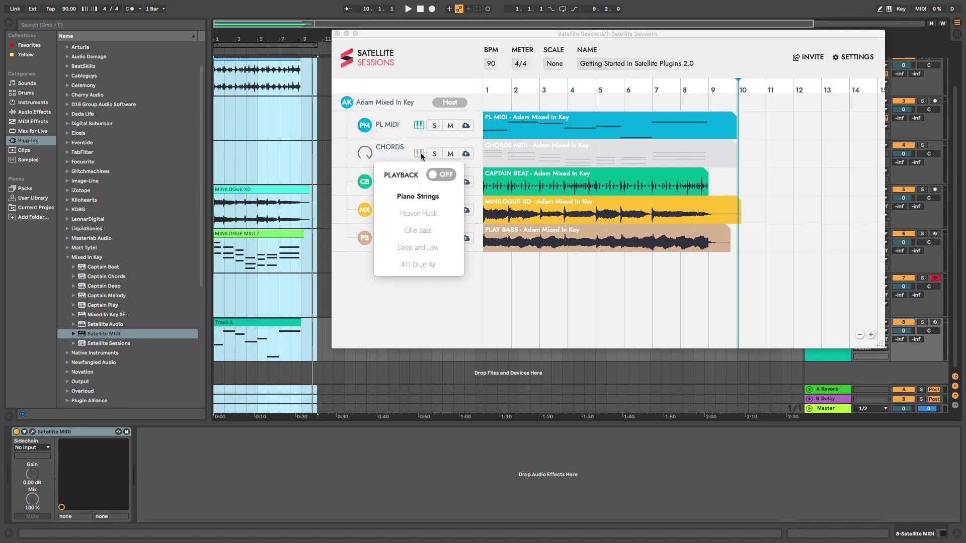
click(435, 175)
key(space)
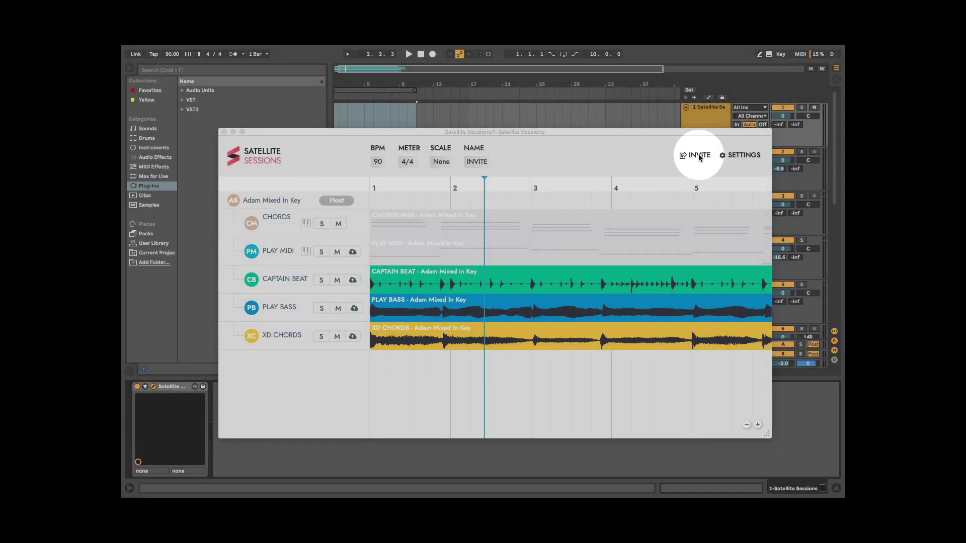
Step: Open the session's invite options, fill in the collaborator's email address, and copy the public session invitation
click(699, 157)
click(699, 156)
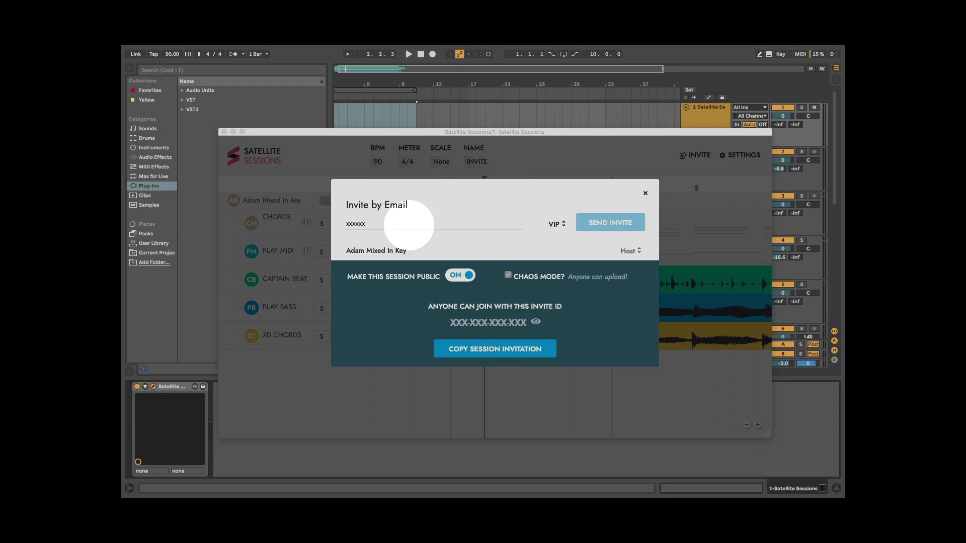
text(xxxxxx@xxxx)
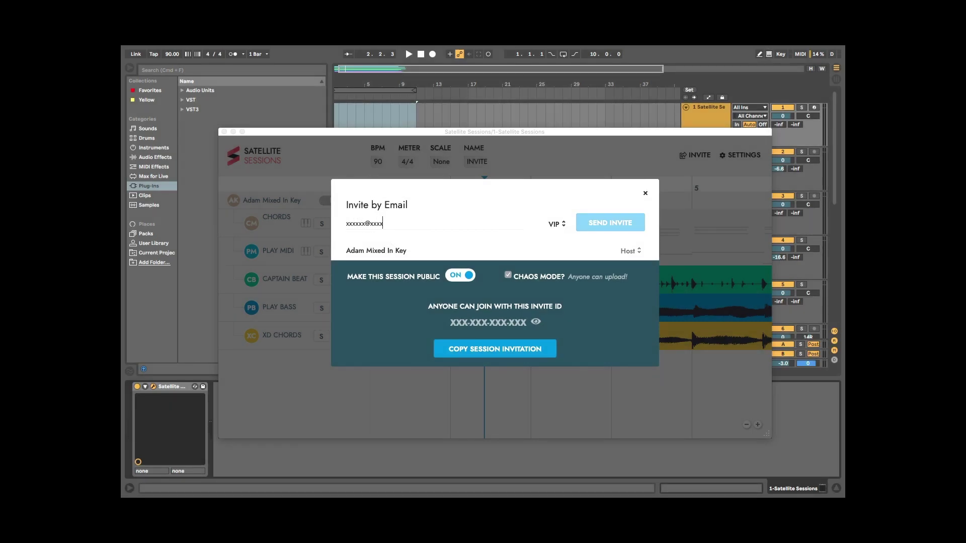
text(.com)
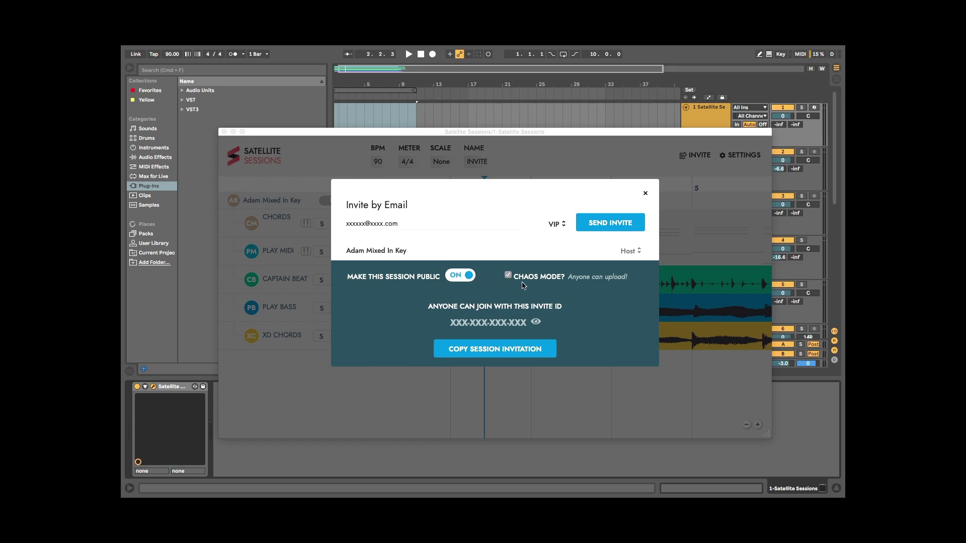
click(491, 347)
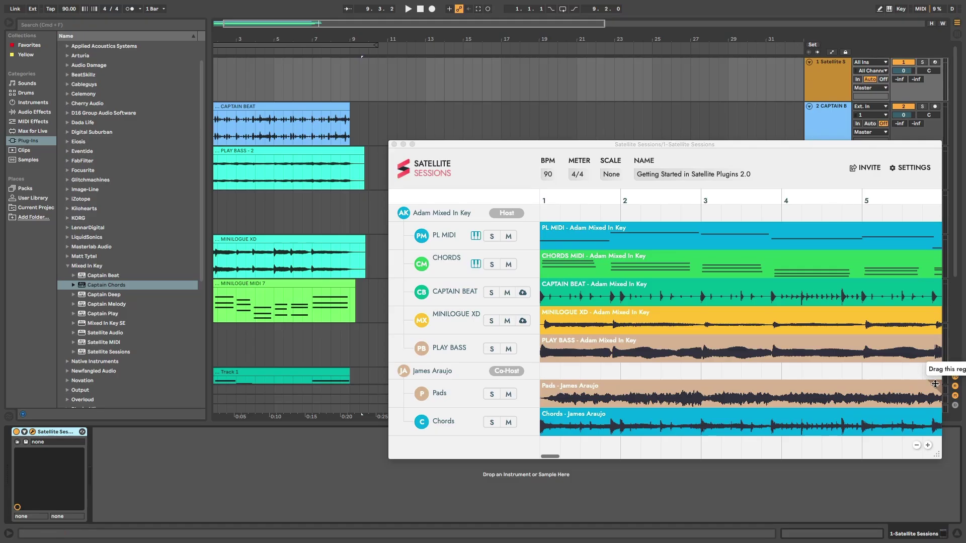
Step: Bring the co-host's Pads and Chords stems from Satellite Sessions into the arrangement at bar 1 and play it from the start
drag(935, 384, 217, 359)
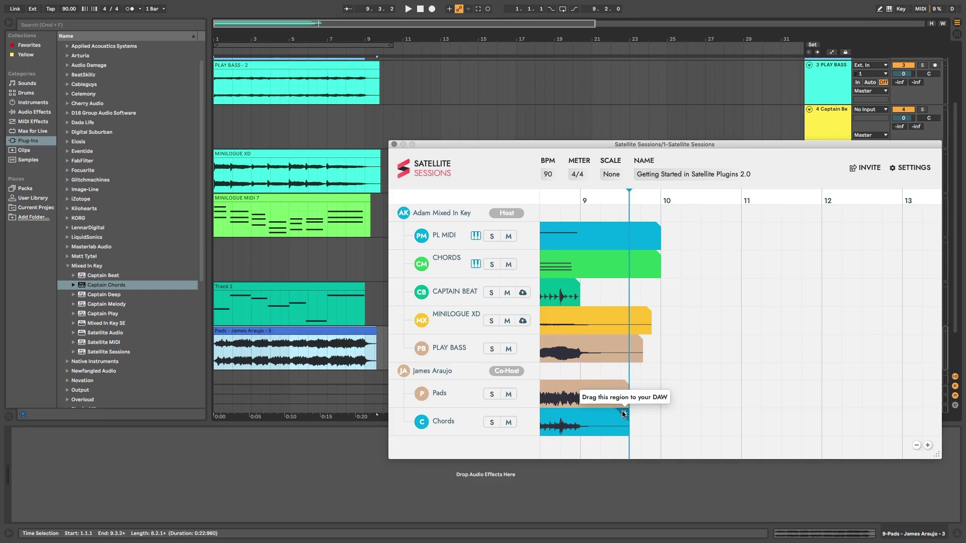
drag(623, 414, 218, 342)
key(space)
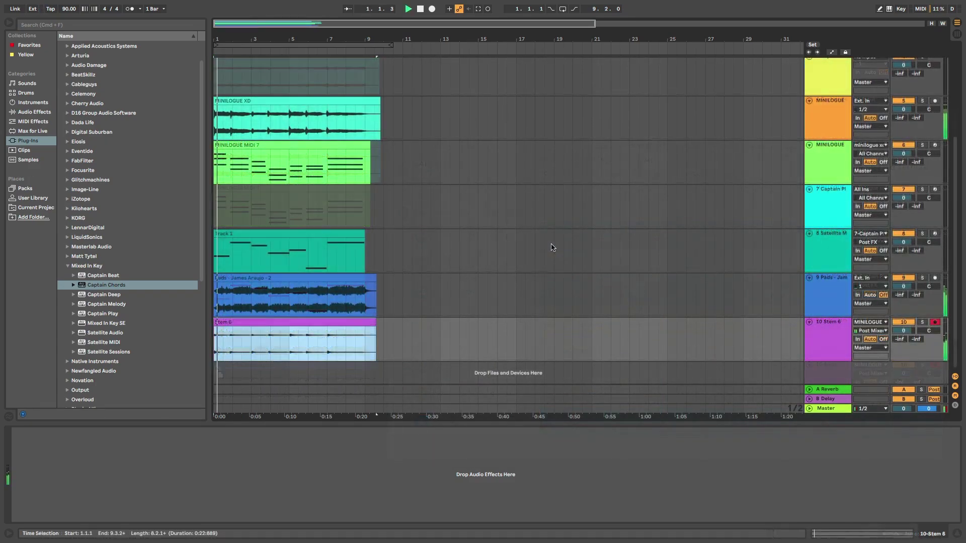